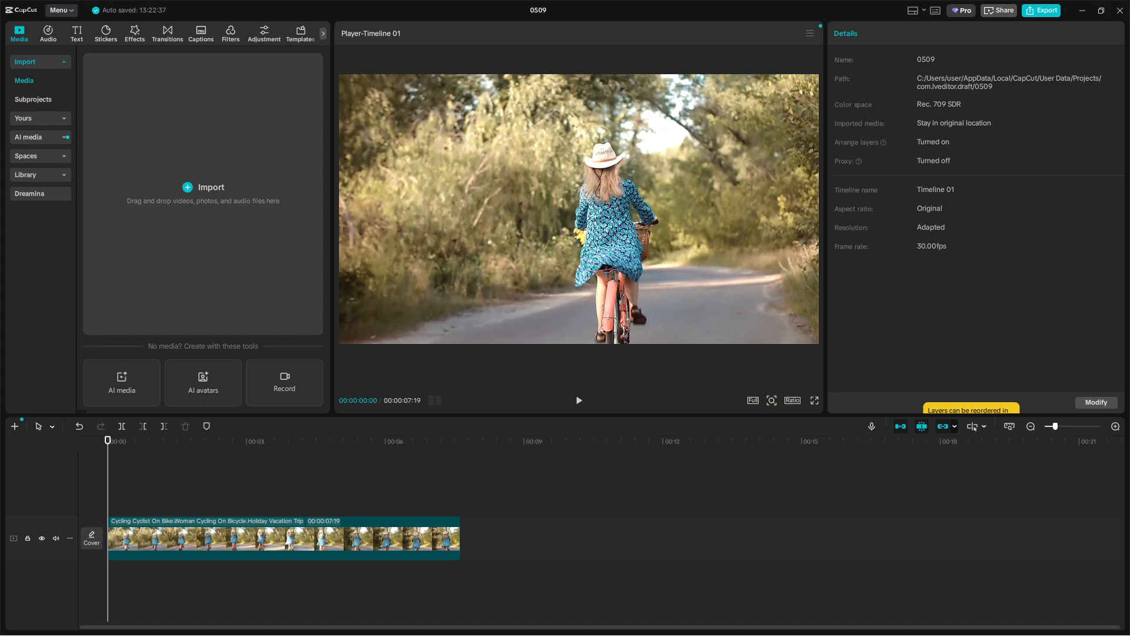
# - Play the unfiltered cycling clip through to its end and return the playhead to the start
pyautogui.click(402, 544)
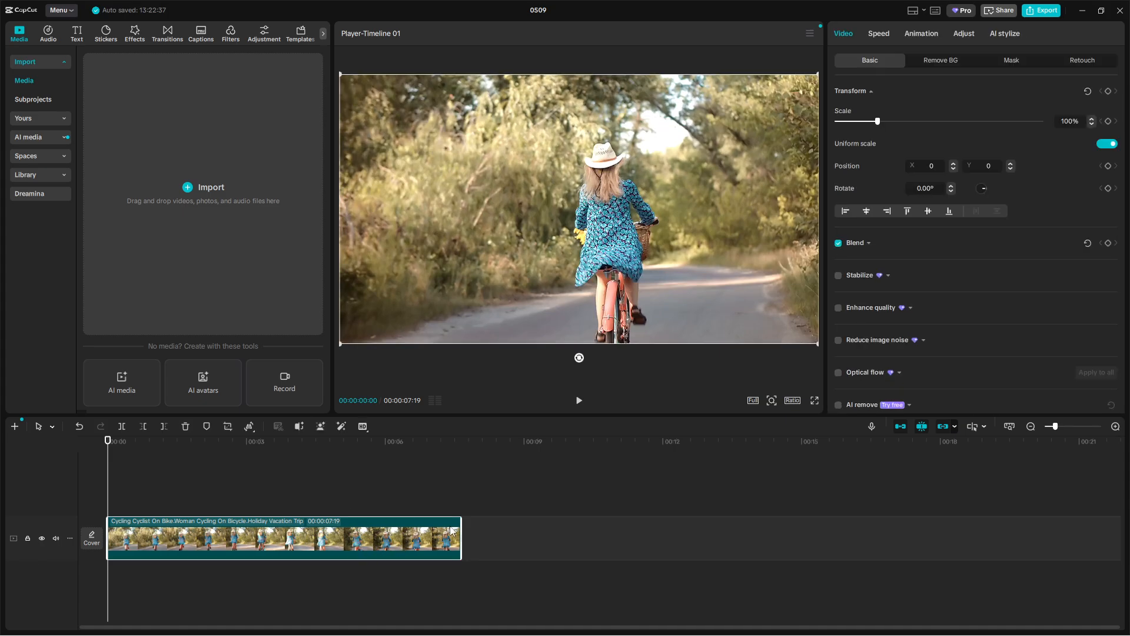
pyautogui.click(580, 403)
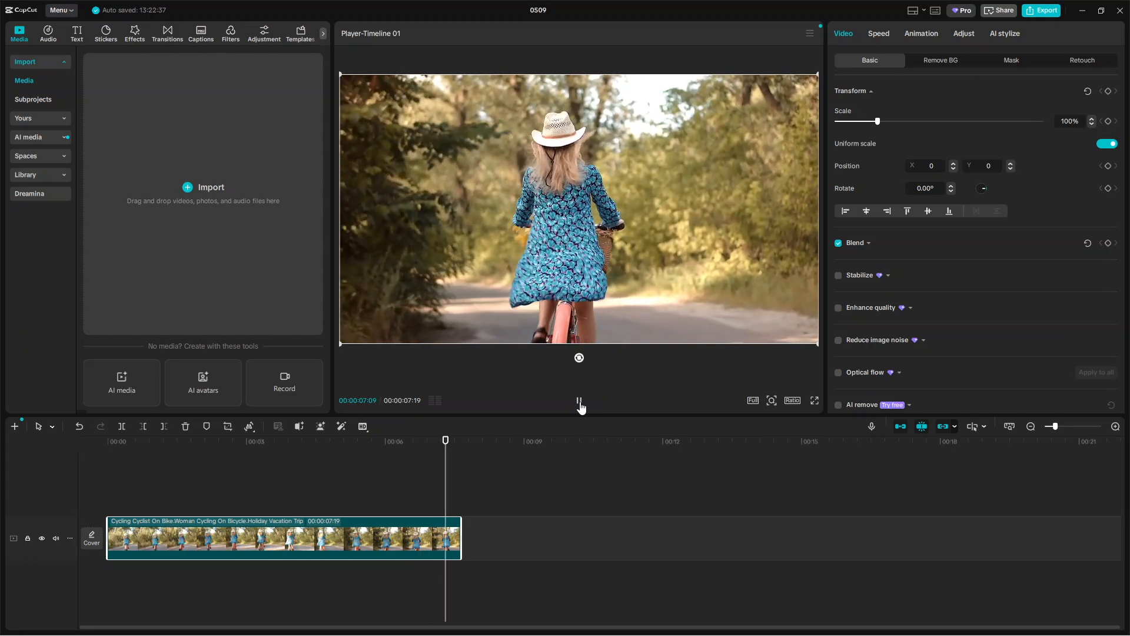
pyautogui.click(610, 470)
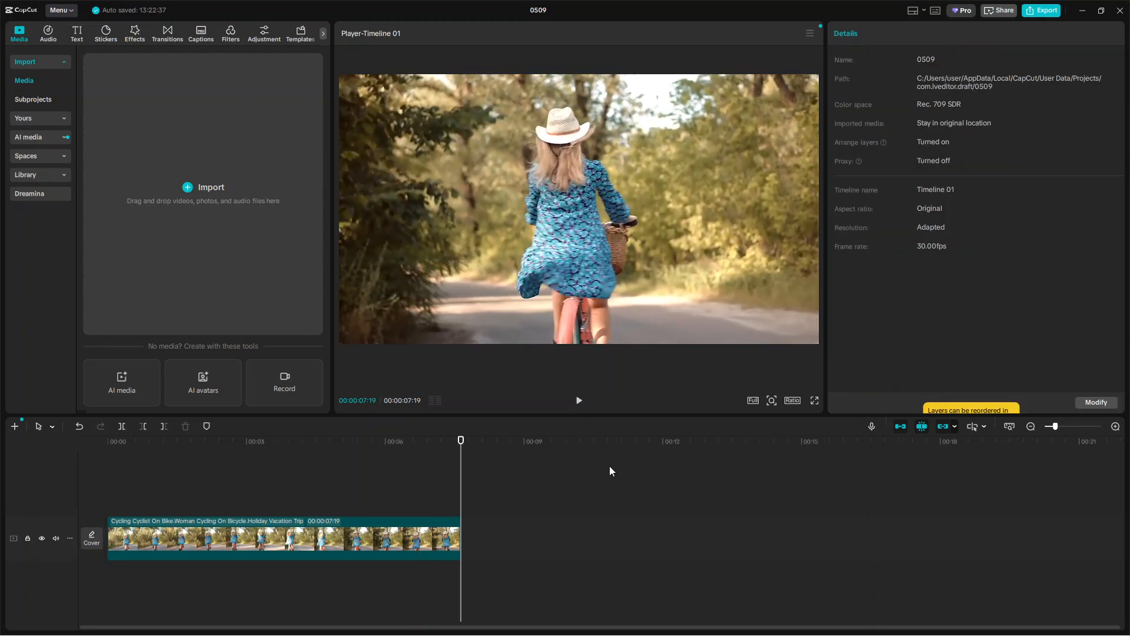
pyautogui.click(110, 482)
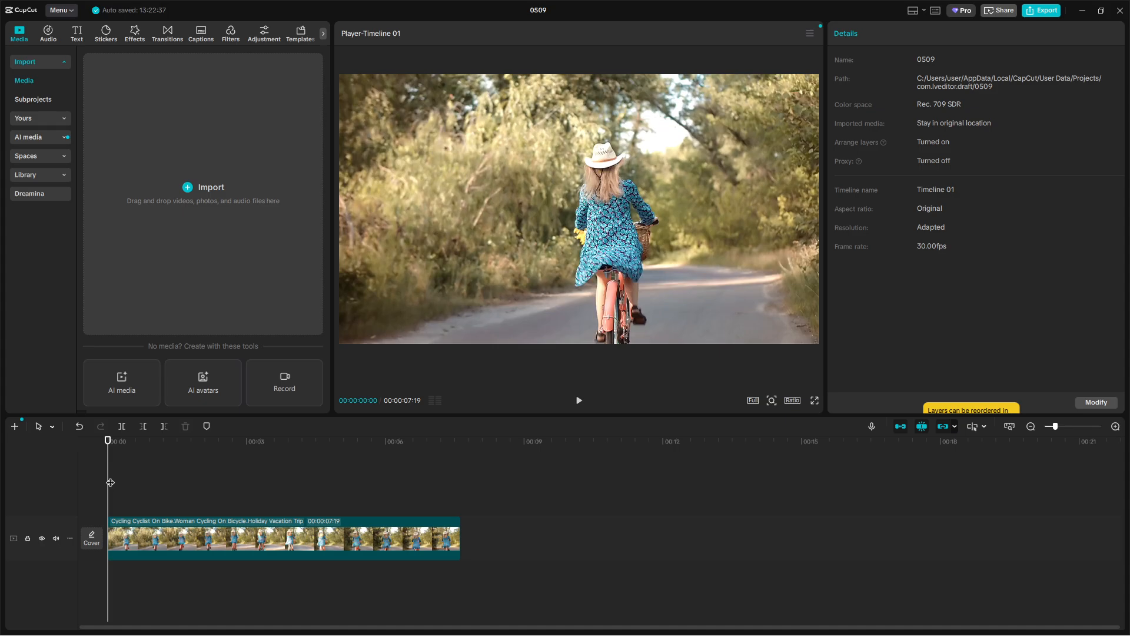
# - Browse the filter library's categories for the cycling clip, from NEW, Hits and Life through Photo Booth and Pet to Landscape
pyautogui.click(272, 540)
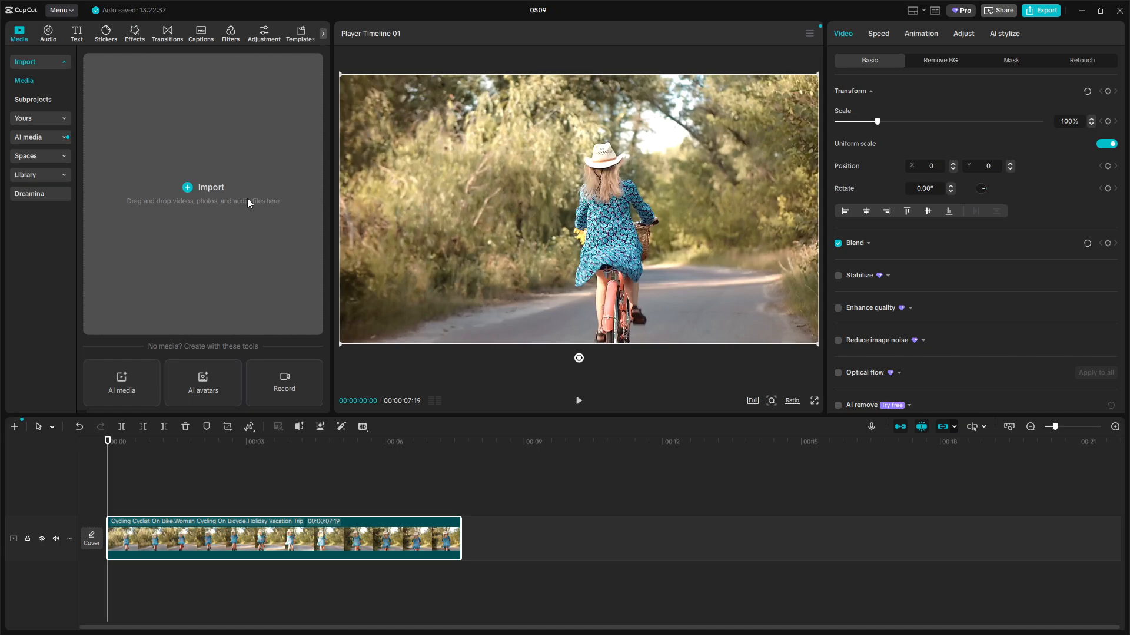
pyautogui.click(230, 32)
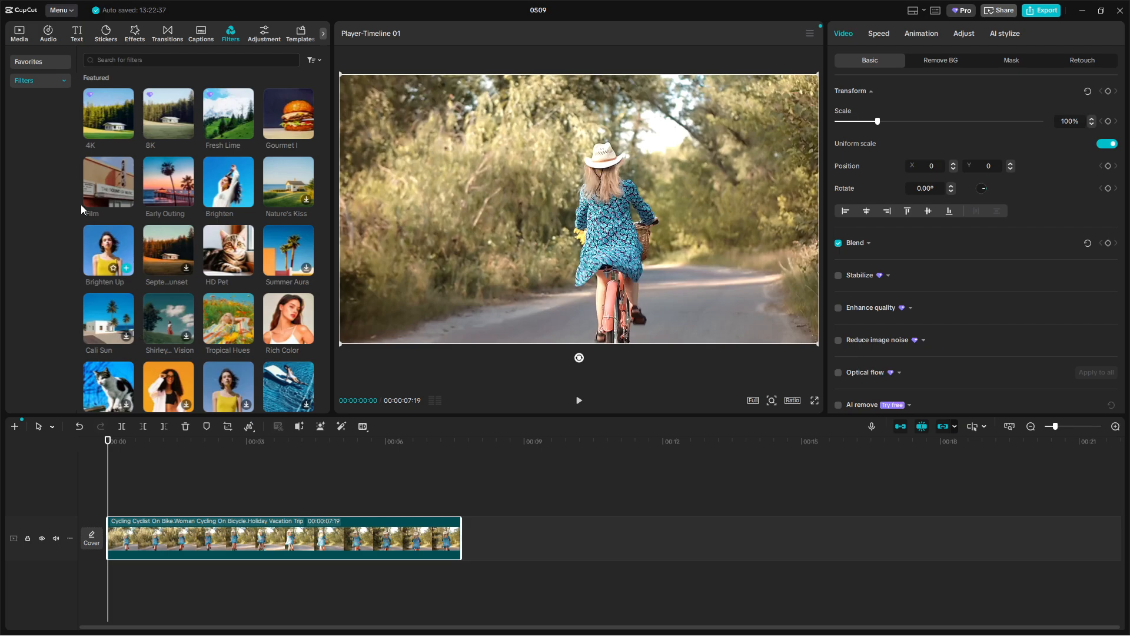
pyautogui.click(40, 81)
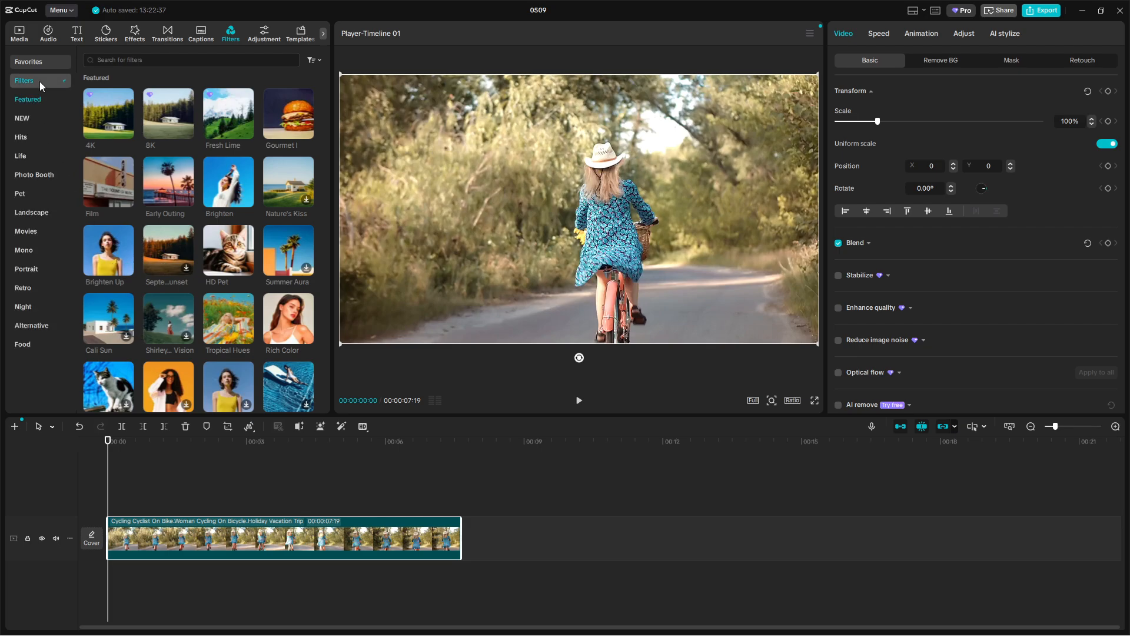
pyautogui.click(33, 119)
pyautogui.click(31, 137)
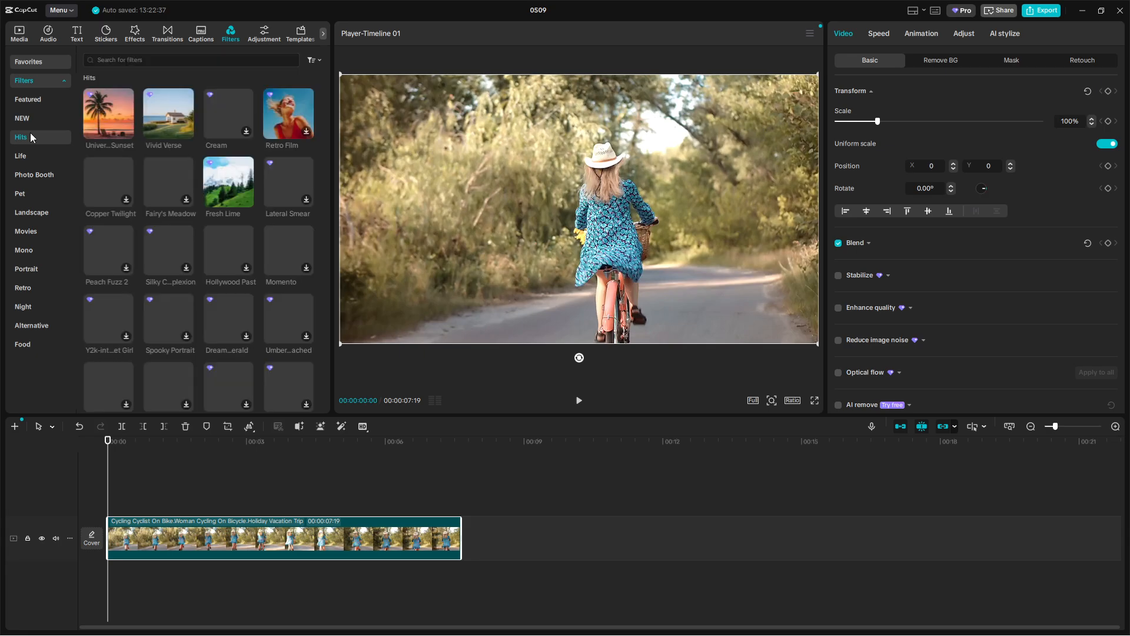
pyautogui.click(35, 160)
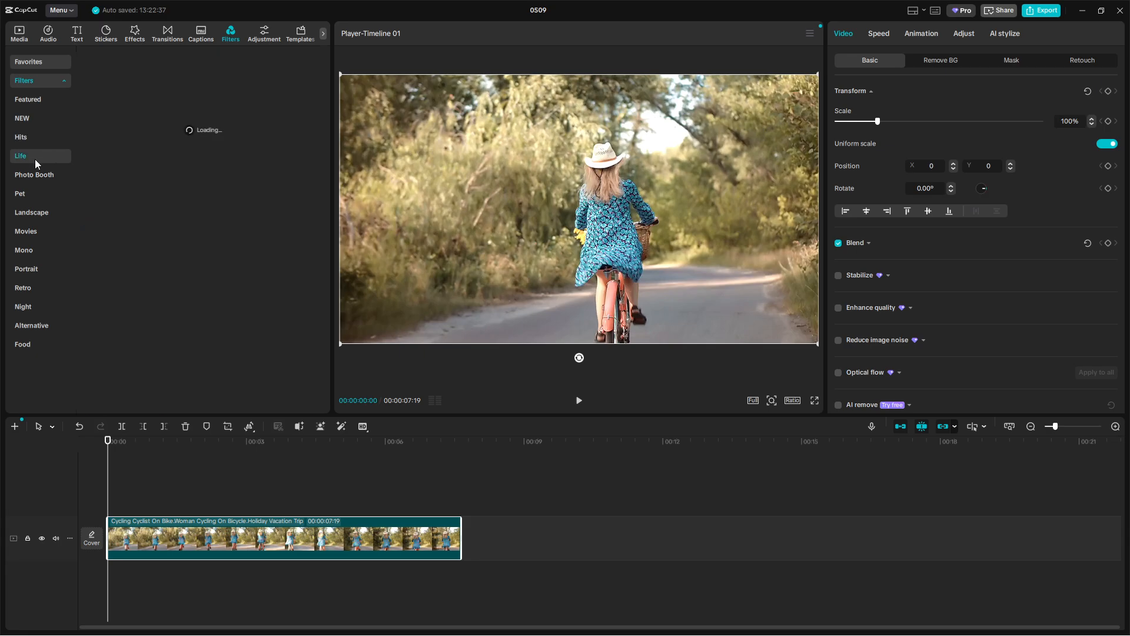
pyautogui.click(41, 177)
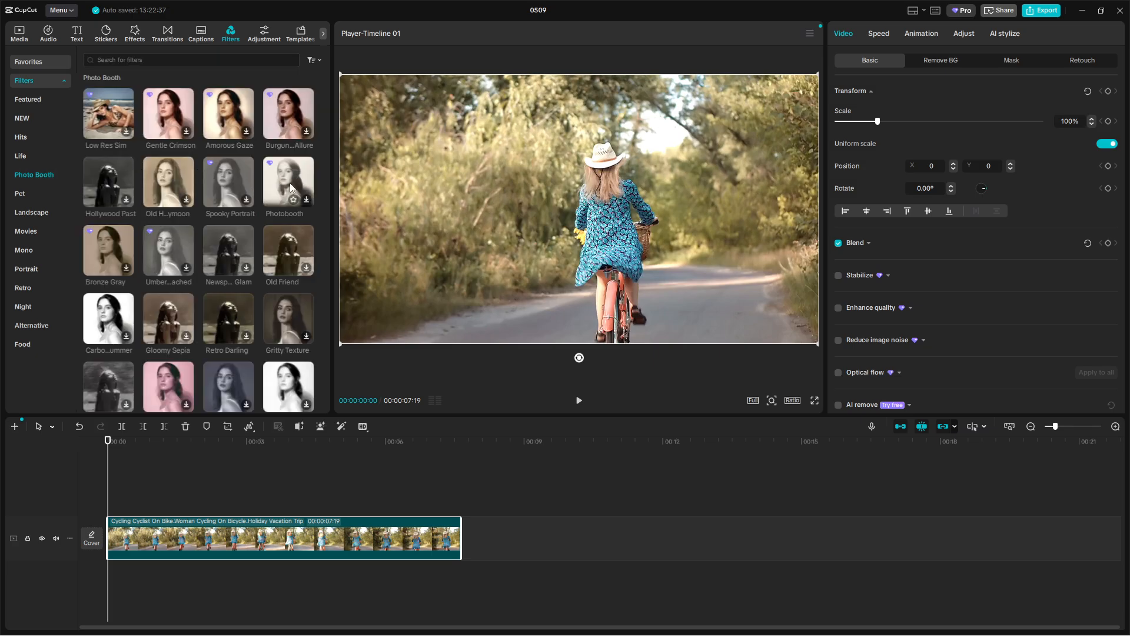
pyautogui.click(33, 197)
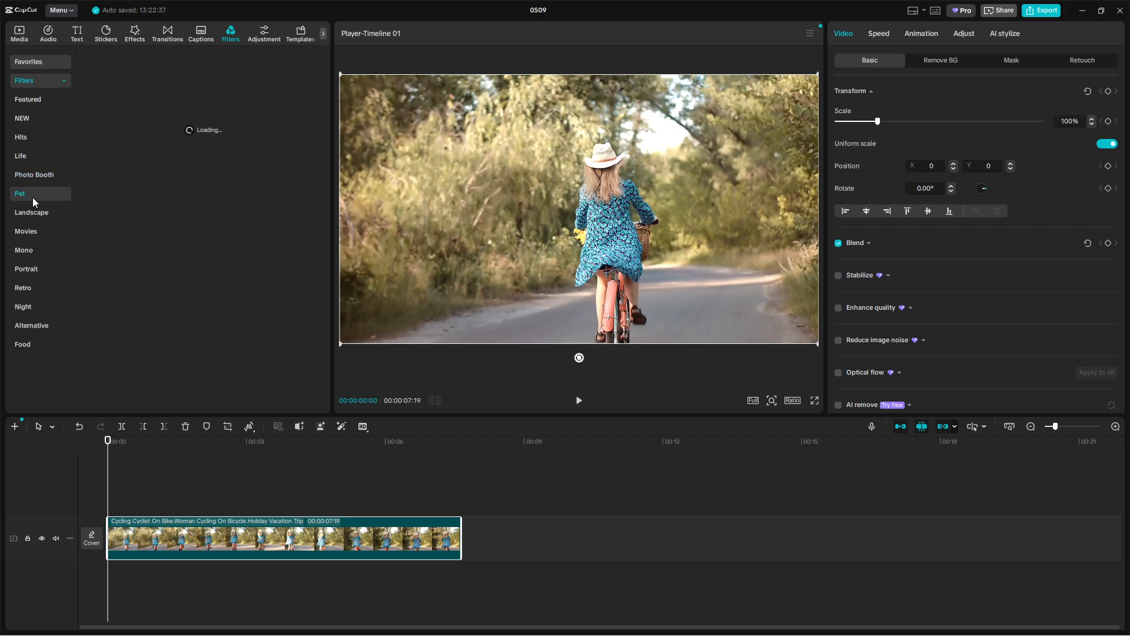
pyautogui.click(34, 213)
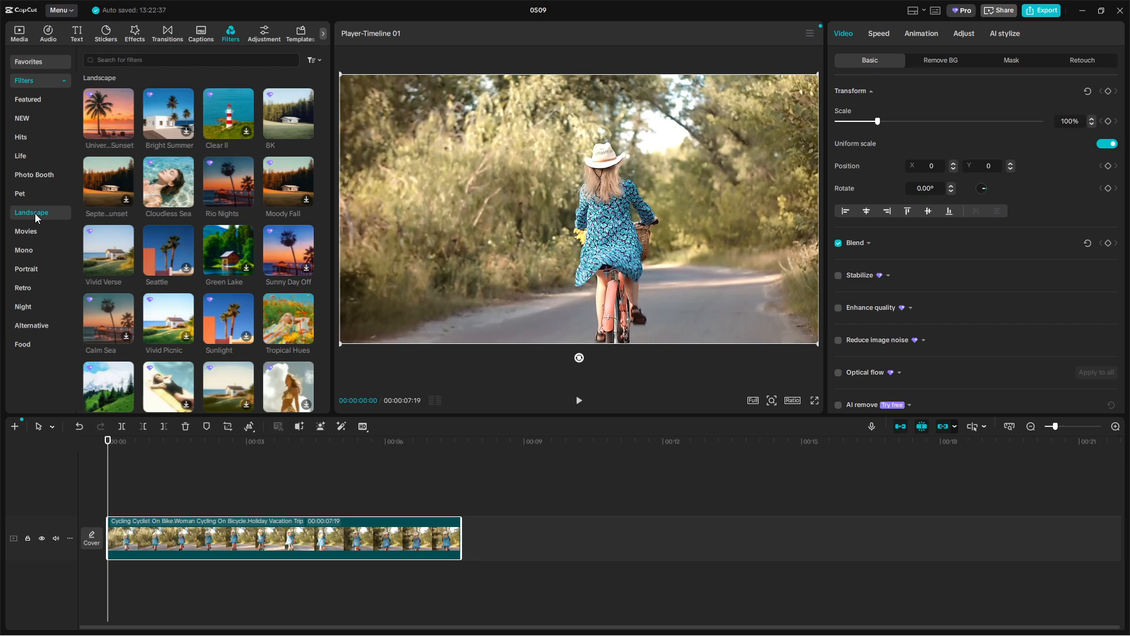
pyautogui.moveTo(119, 123)
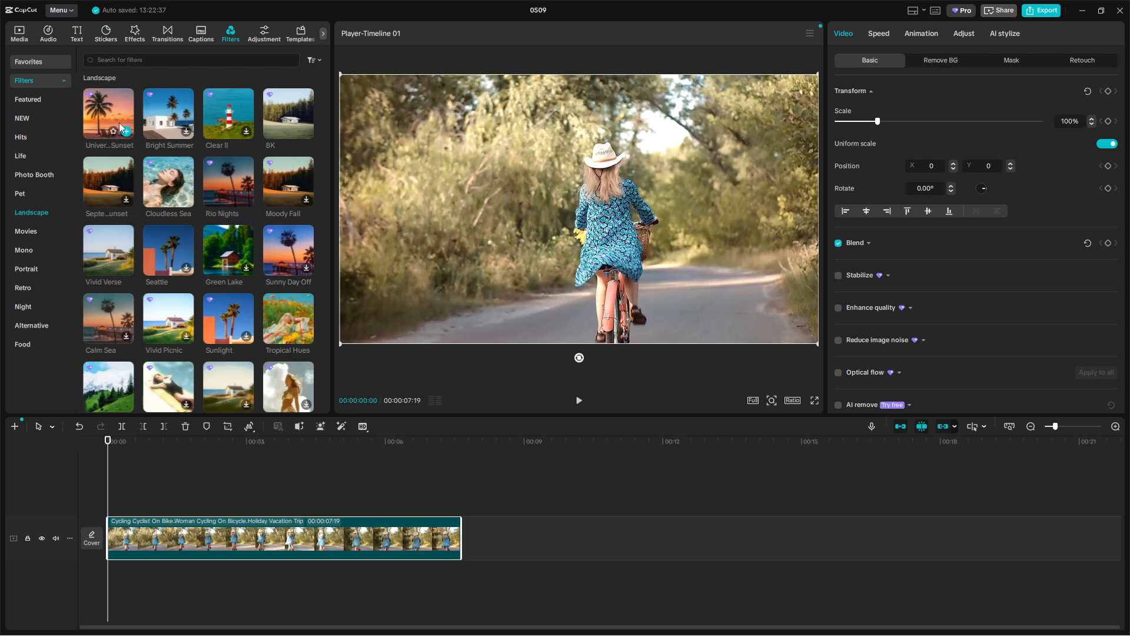
# - Preview the Spooky Portrait and Photobooth filters from the Photo Booth category on the video
pyautogui.click(33, 174)
pyautogui.click(168, 179)
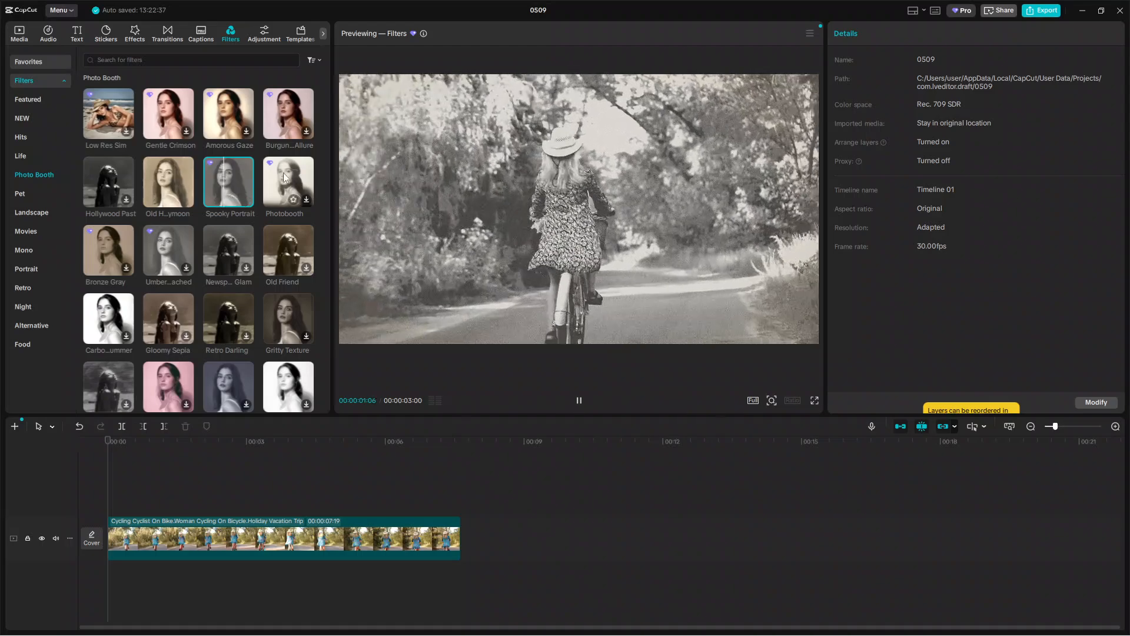
pyautogui.click(293, 171)
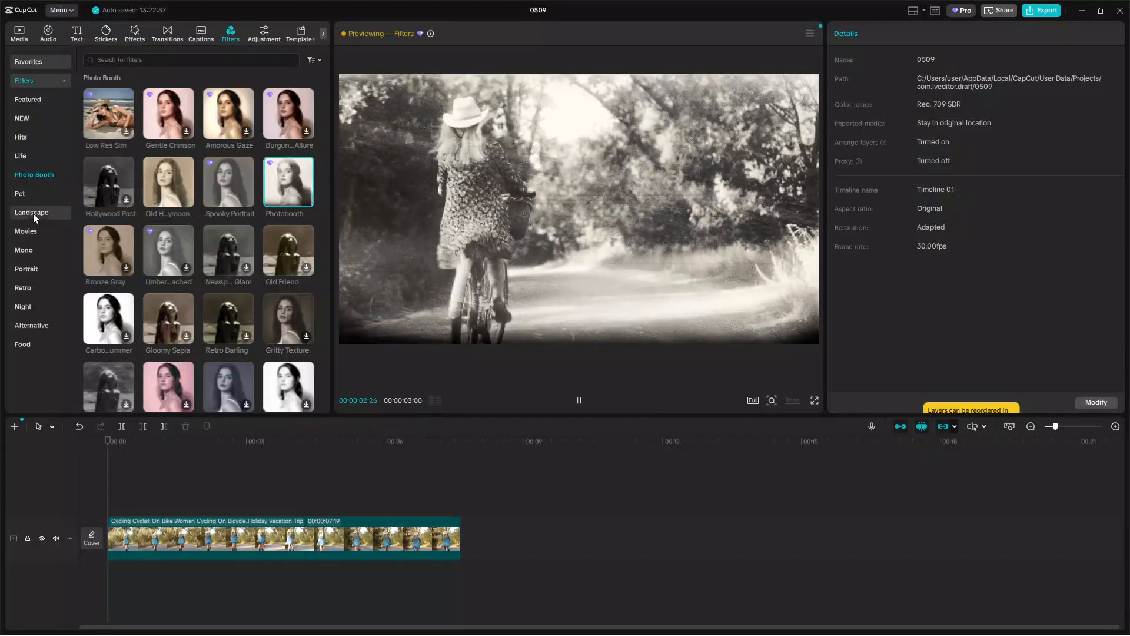
# - Add the Moody Fall filter from the Landscape category at the start of the timeline and play the result
pyautogui.click(33, 212)
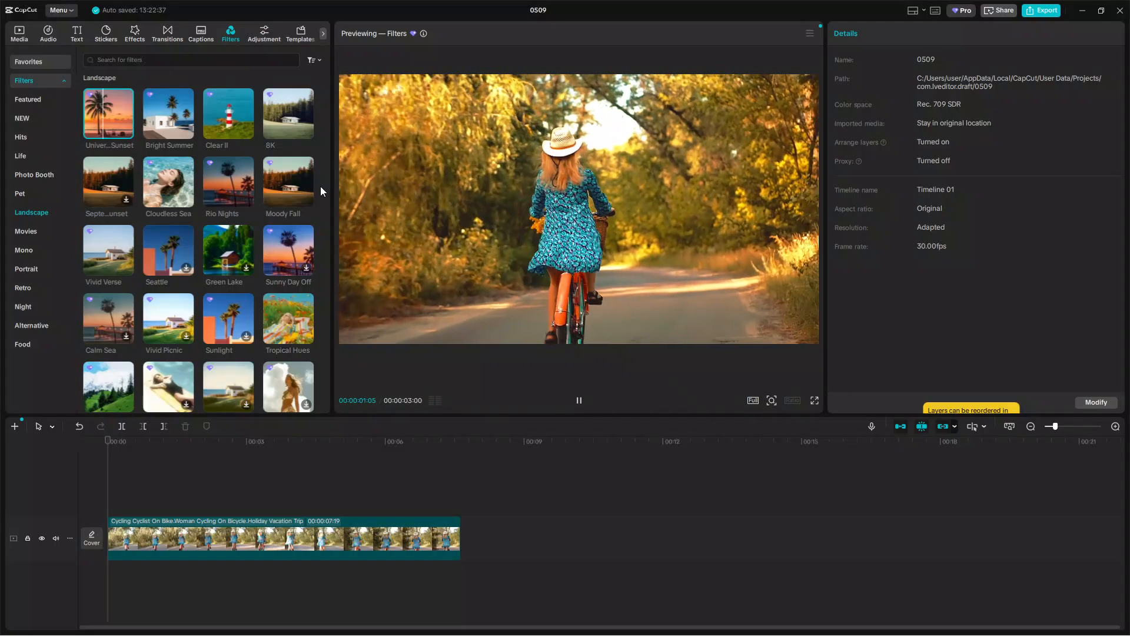
pyautogui.click(305, 199)
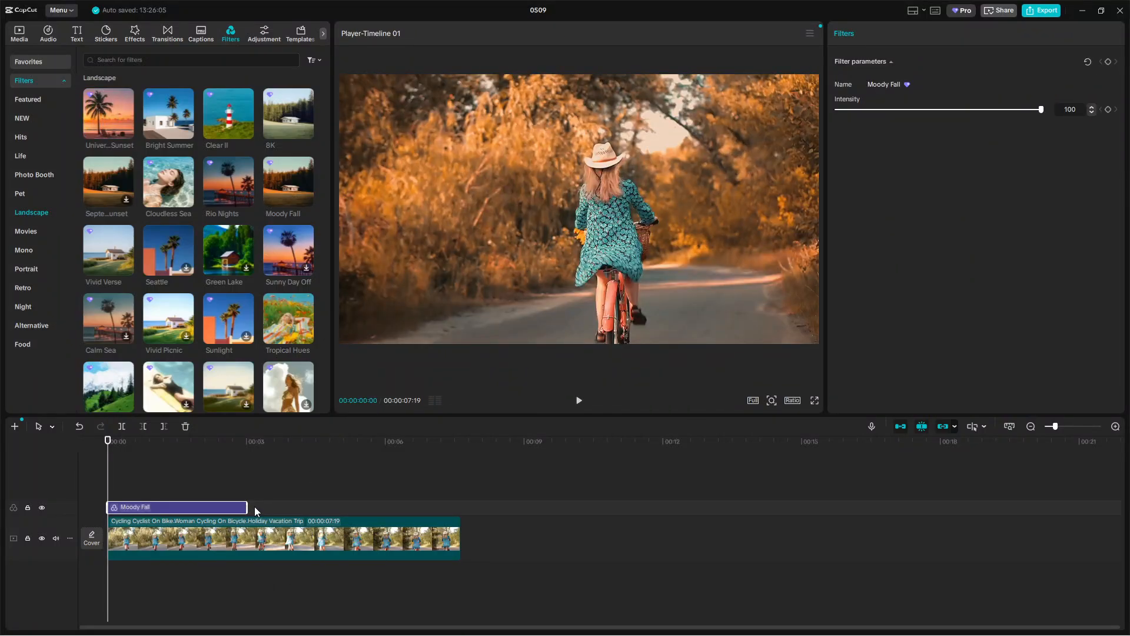
pyautogui.click(580, 401)
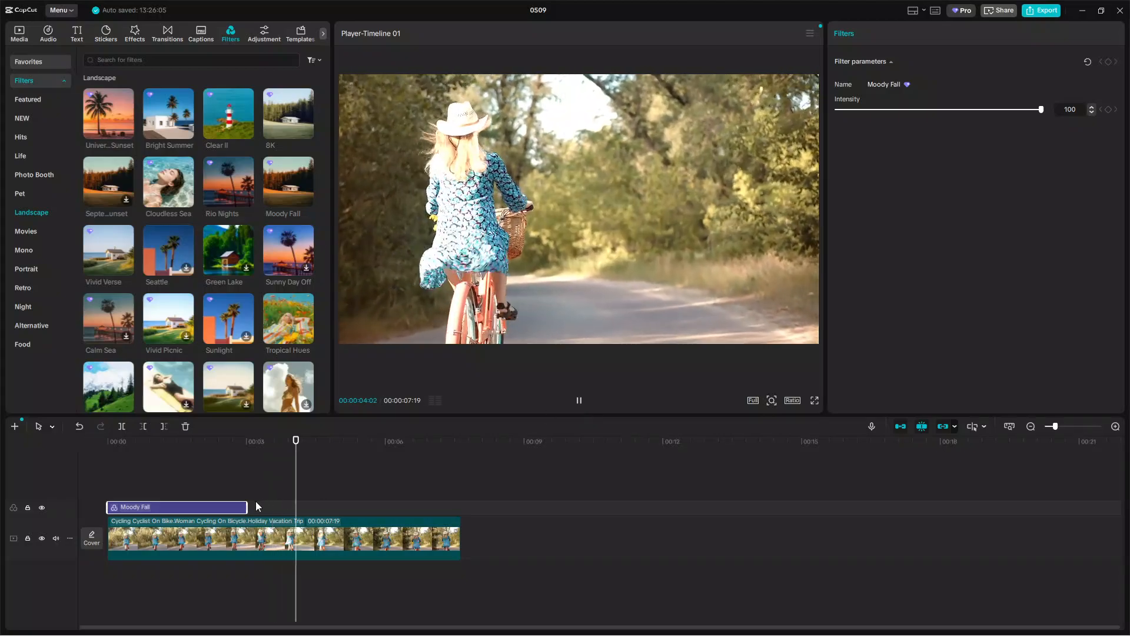
# - Place the playhead inside the Moody Fall filter and try out its intensity, ending at 100
pyautogui.click(174, 478)
pyautogui.click(207, 506)
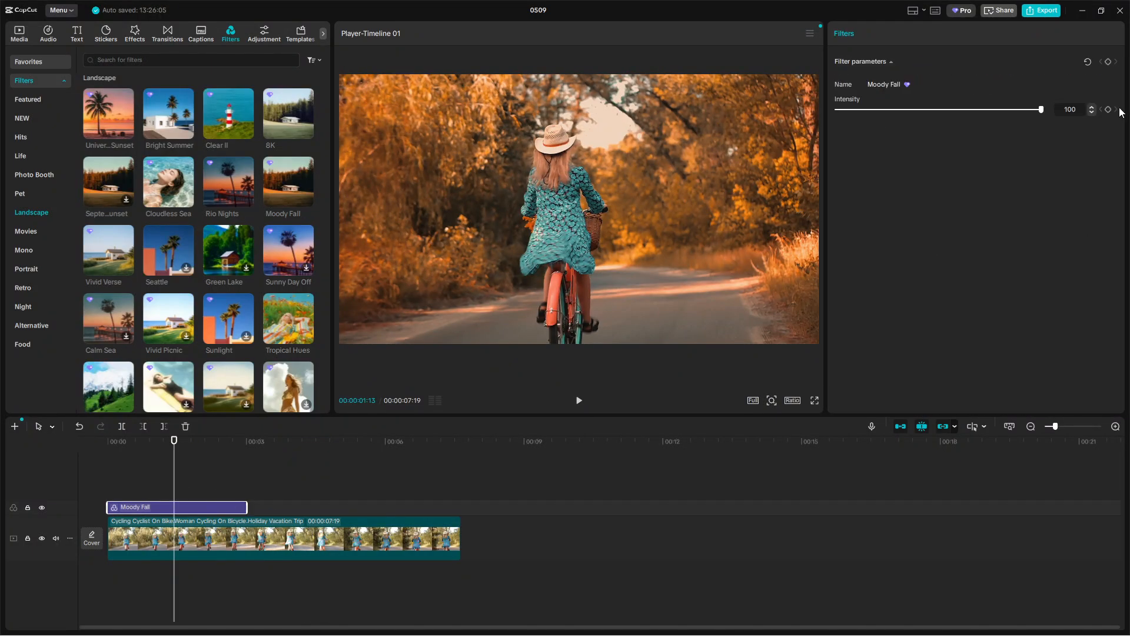
pyautogui.moveTo(1041, 109); pyautogui.dragTo(1058, 126)
# - Extend the Moody Fall filter's end on the timeline to about 5.6 seconds
pyautogui.click(114, 473)
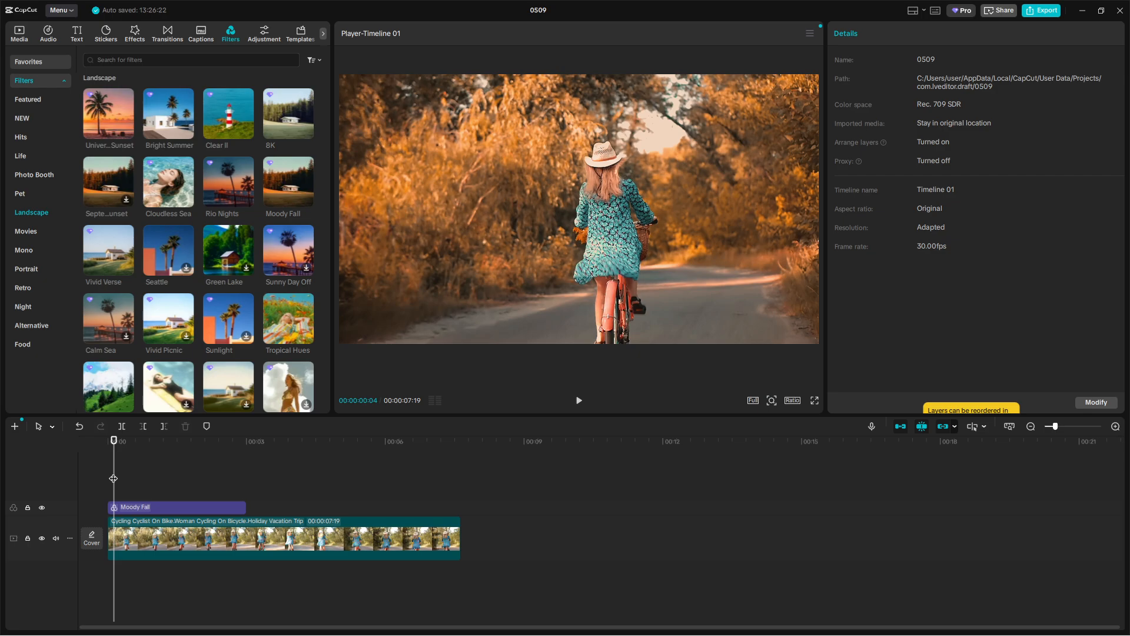
pyautogui.click(157, 511)
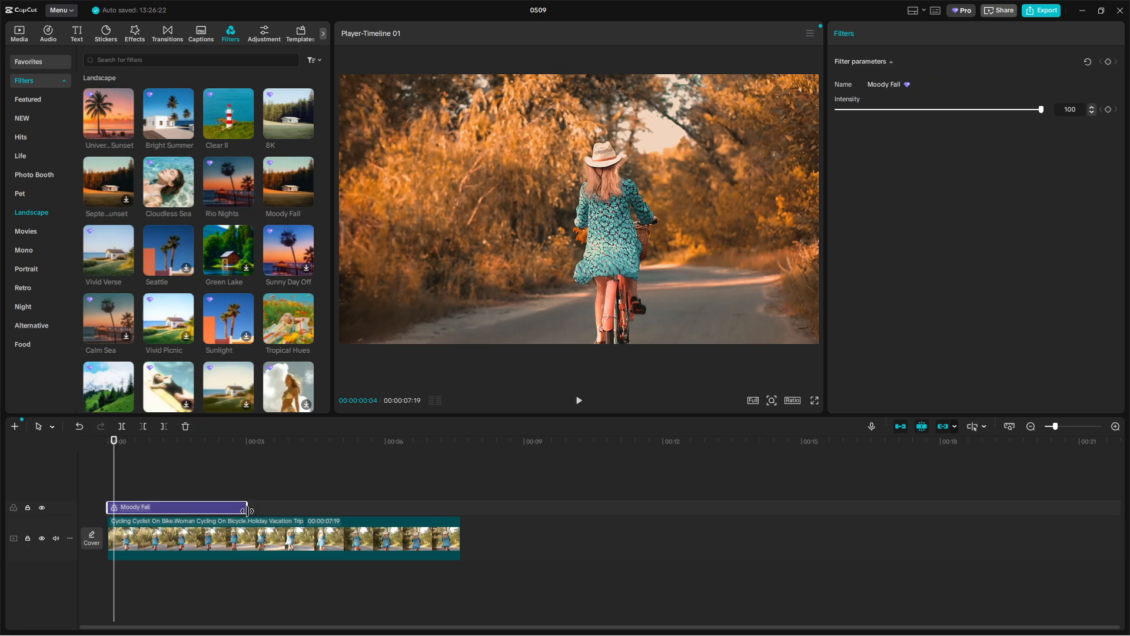
pyautogui.moveTo(246, 510); pyautogui.dragTo(368, 534)
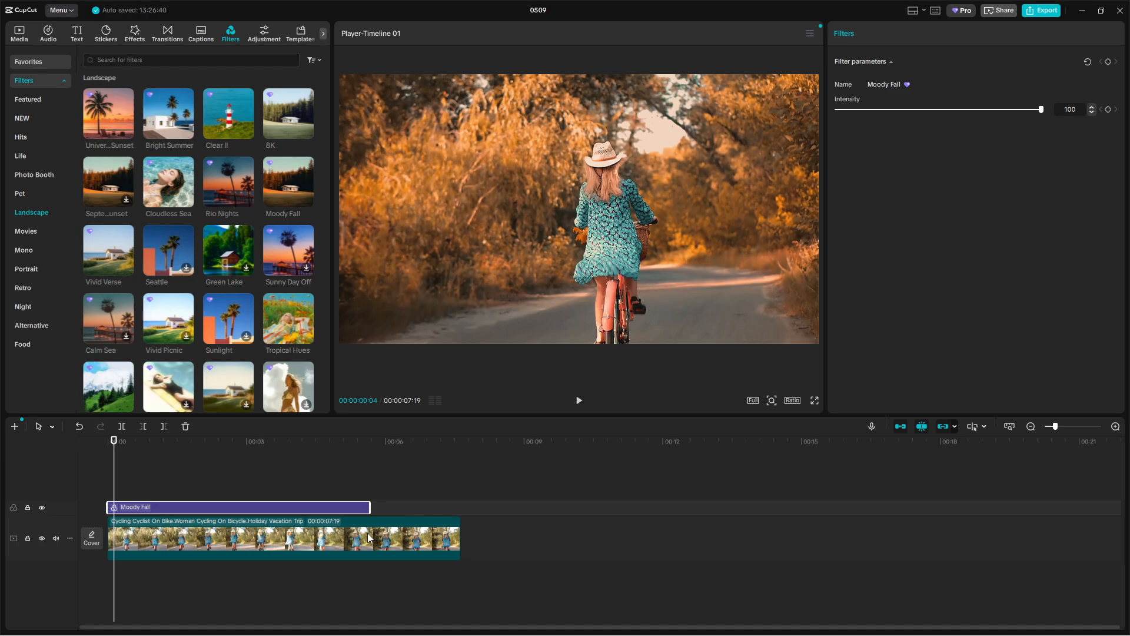
# - Preview Sunlight, add Tropical Hues above Moody Fall at the timeline start, shorten it to about 1.6 seconds and play the result
pyautogui.click(106, 459)
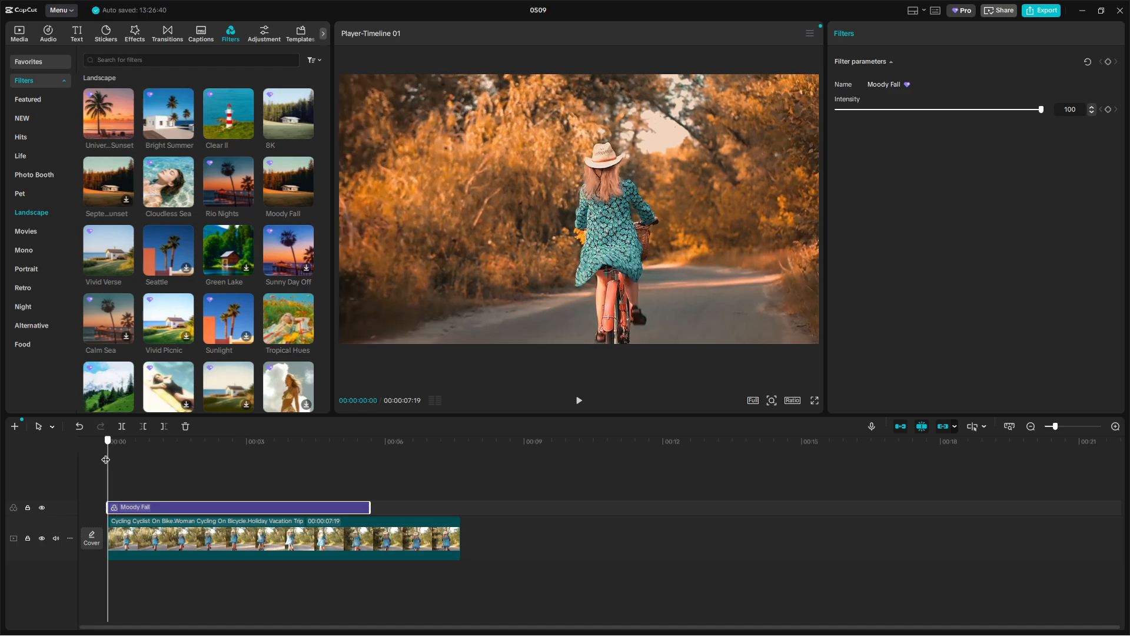
pyautogui.click(243, 307)
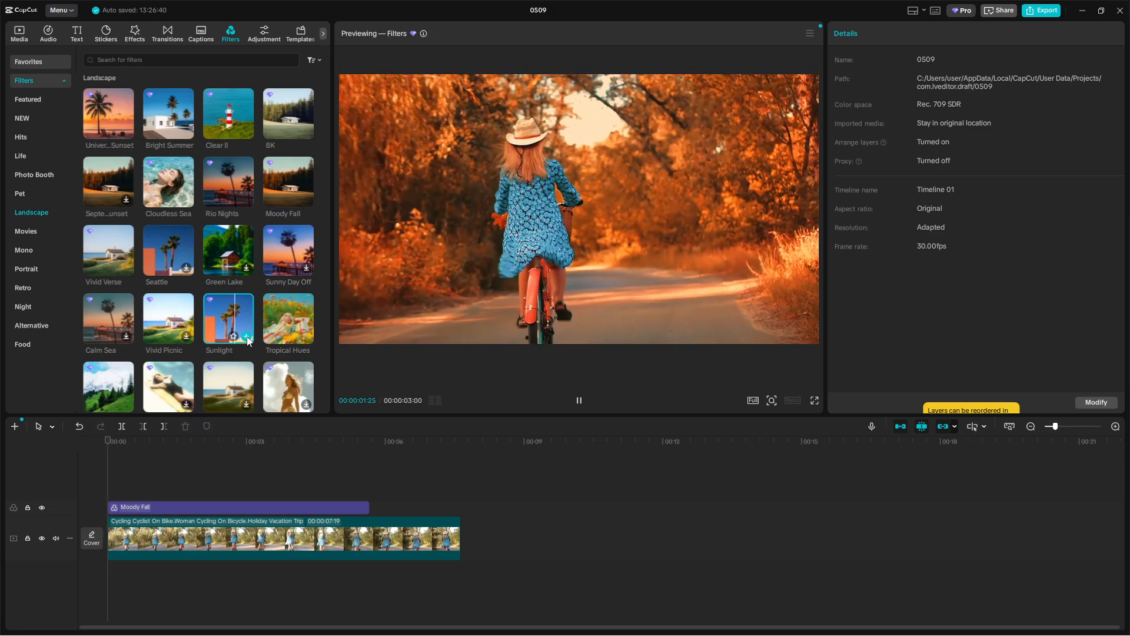
pyautogui.click(286, 309)
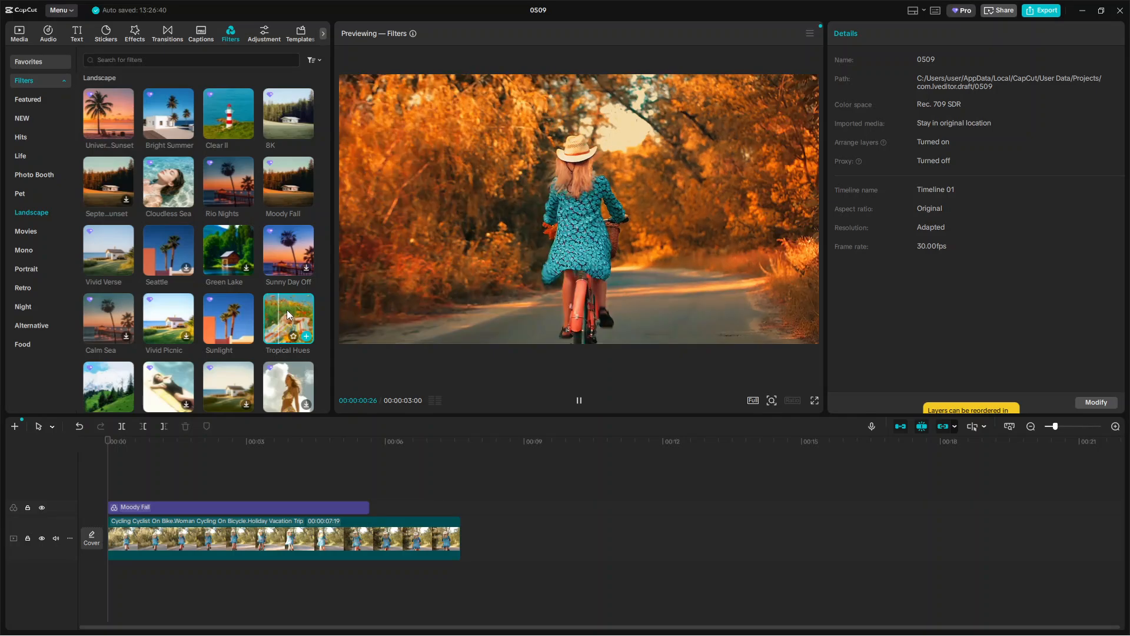
pyautogui.moveTo(288, 310); pyautogui.dragTo(181, 491)
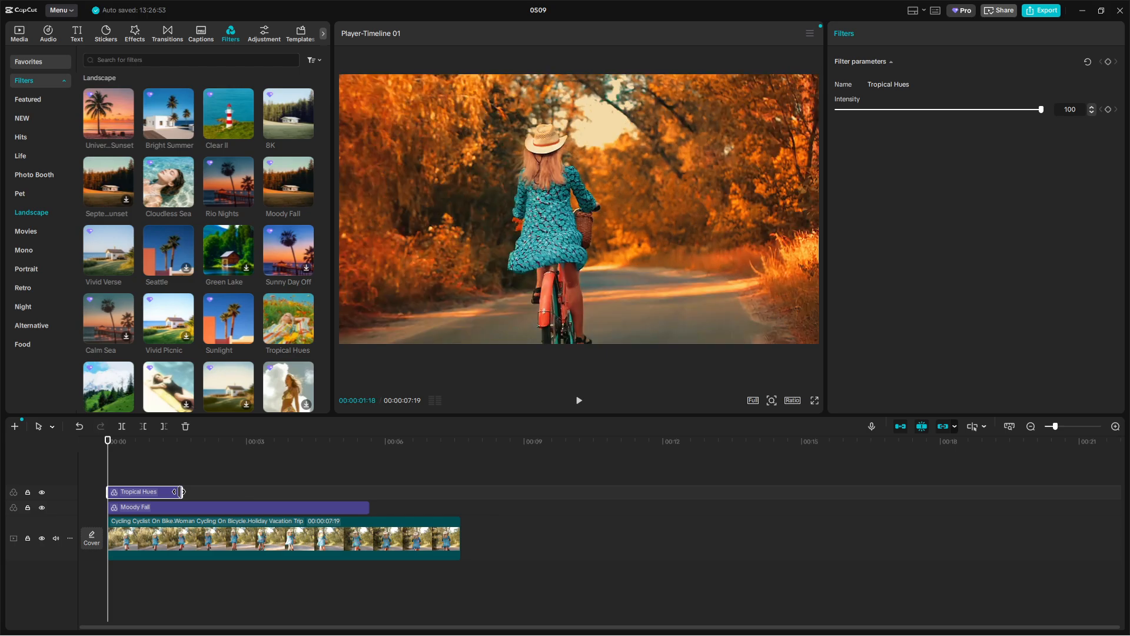
pyautogui.click(578, 400)
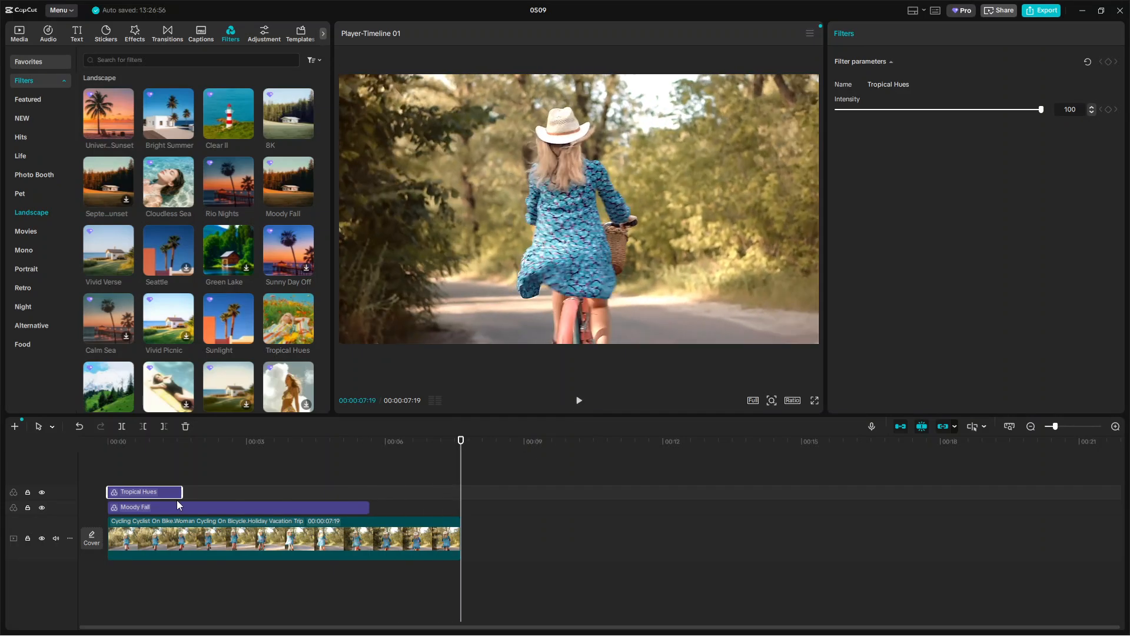
# - Set the Tropical Hues filter's intensity to 31 and play the video from the start
pyautogui.click(108, 465)
pyautogui.click(135, 493)
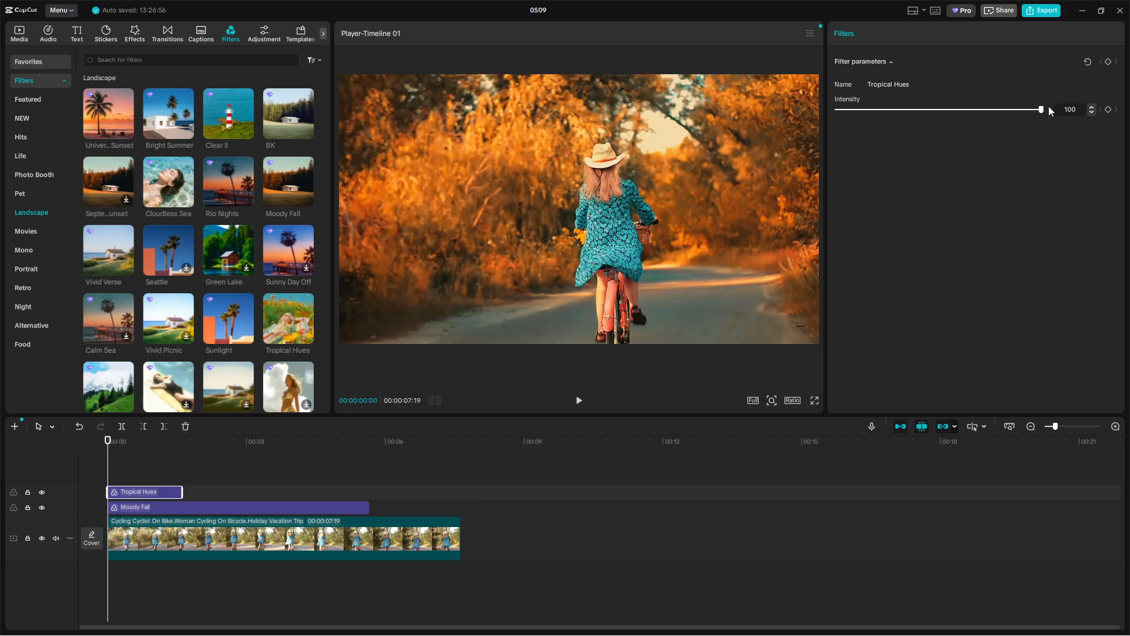
pyautogui.moveTo(1040, 109); pyautogui.dragTo(901, 127)
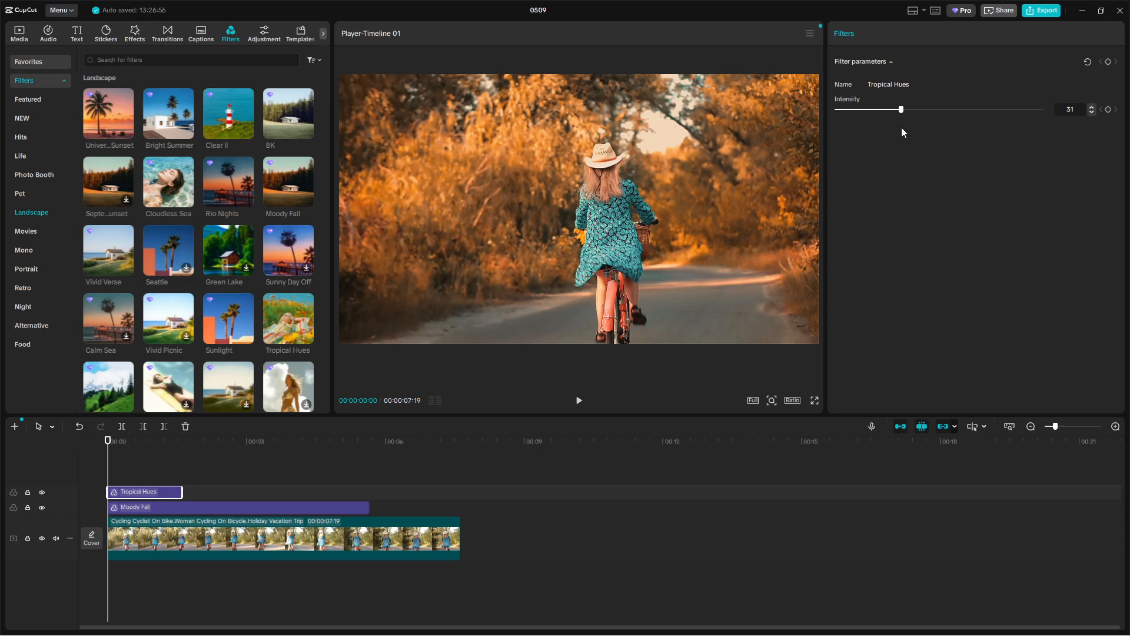
pyautogui.click(577, 402)
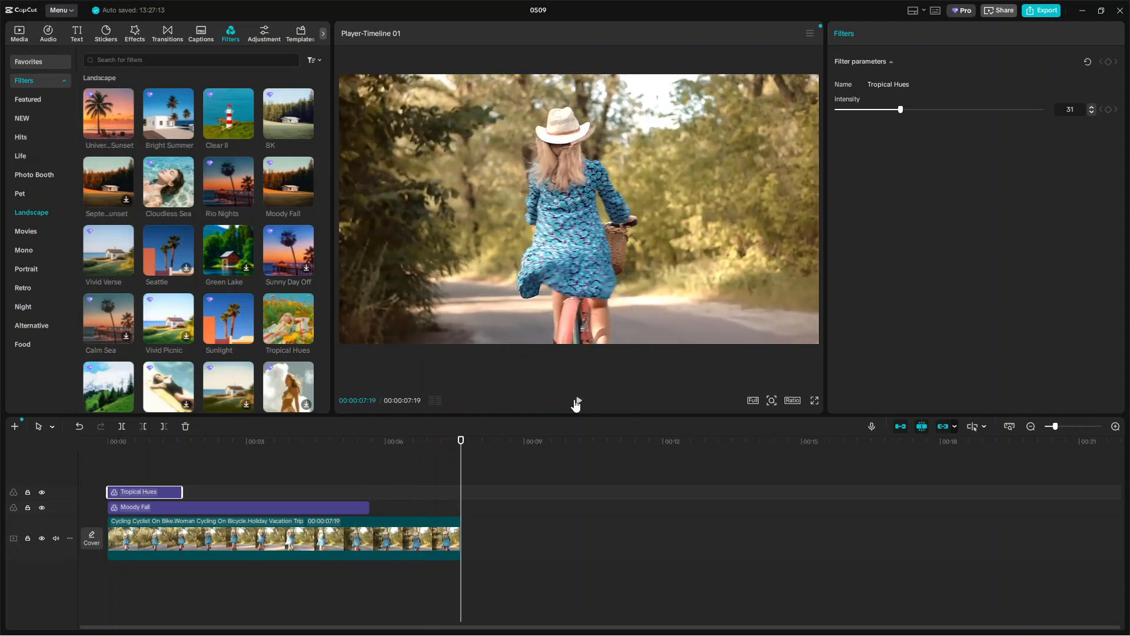
# - Extend the Moody Fall filter to about 7.5 seconds, close to the end of the cycling clip
pyautogui.moveTo(369, 507); pyautogui.dragTo(452, 514)
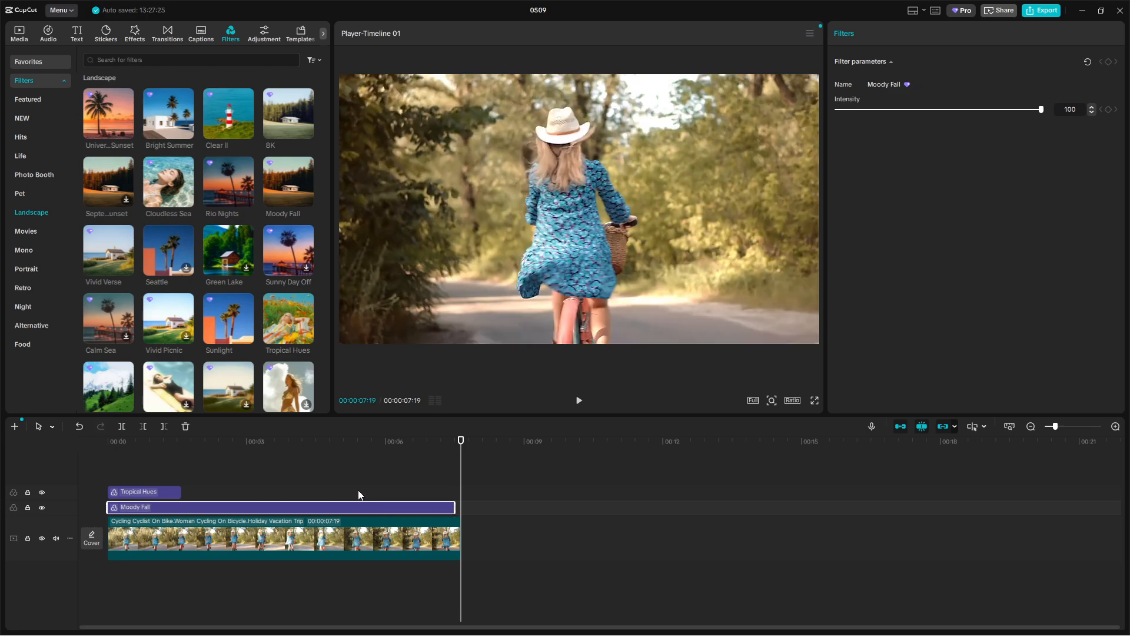